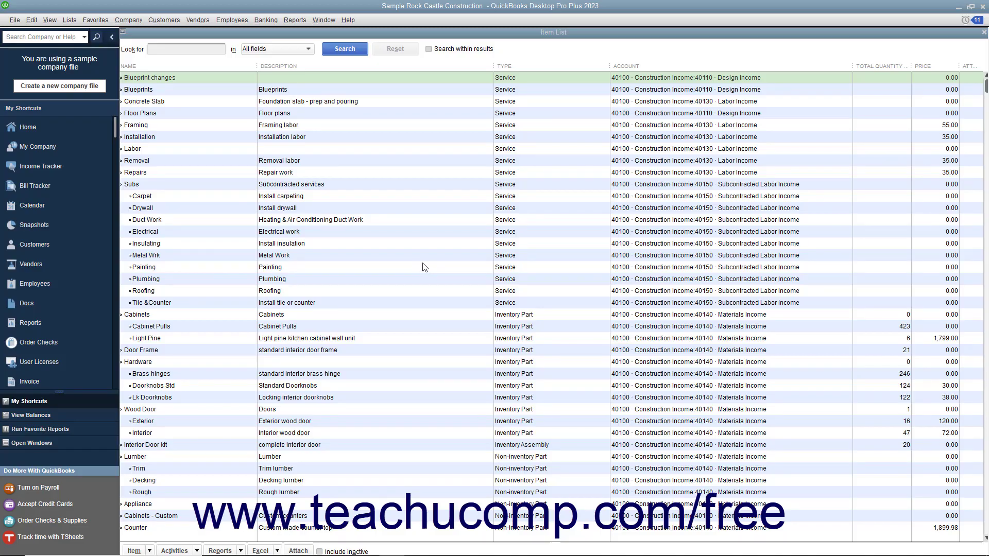
Step: Preview the Item List printout through Print List, then close the preview and print settings
click(139, 551)
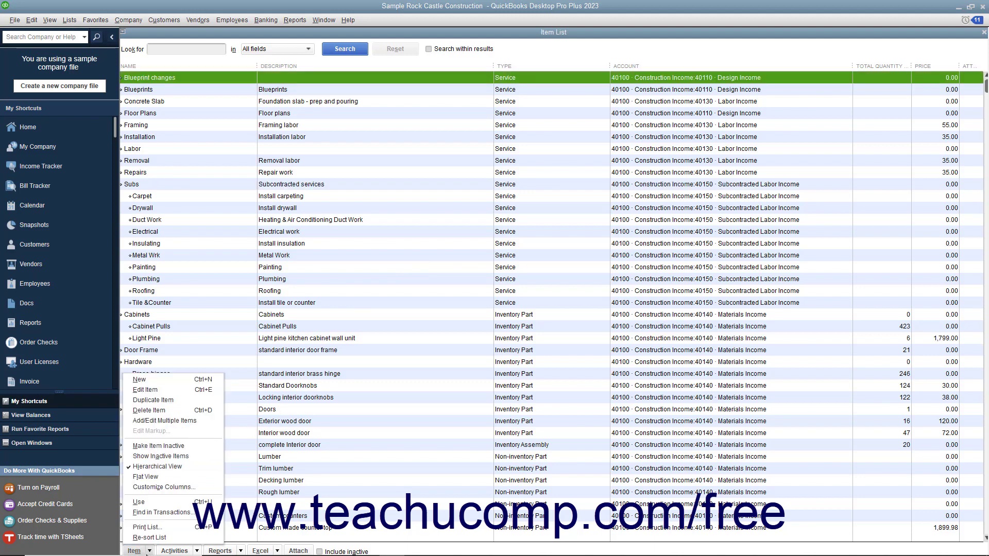
click(148, 526)
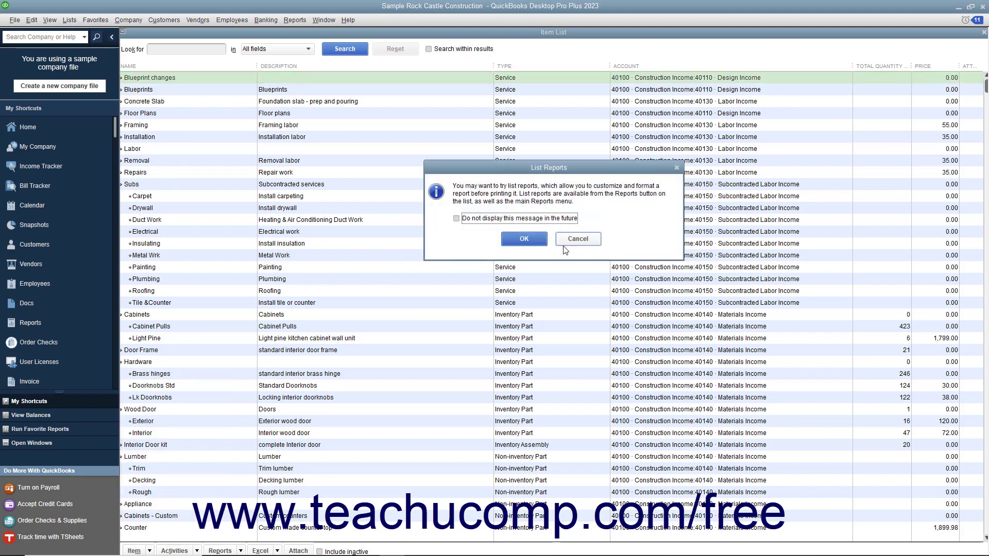
click(524, 239)
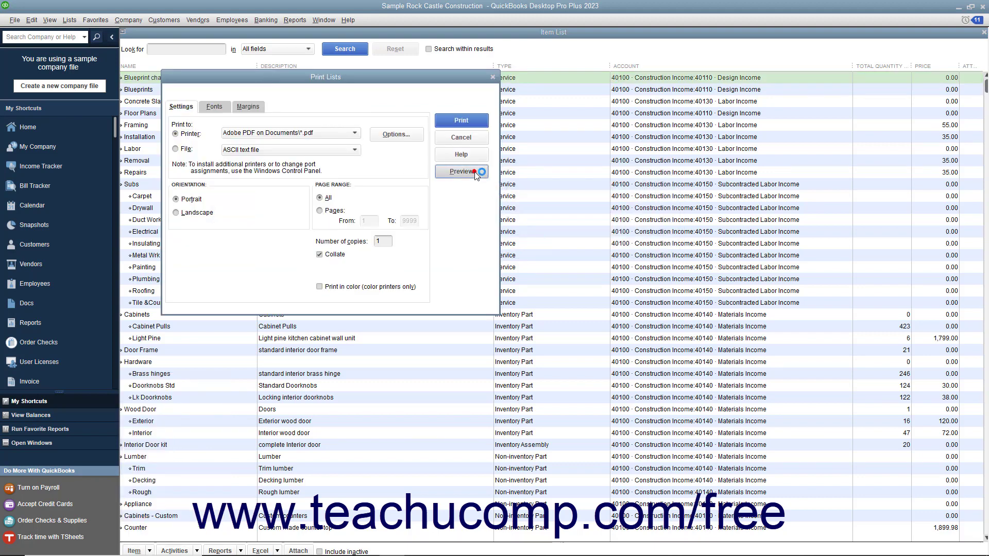
click(462, 135)
click(257, 23)
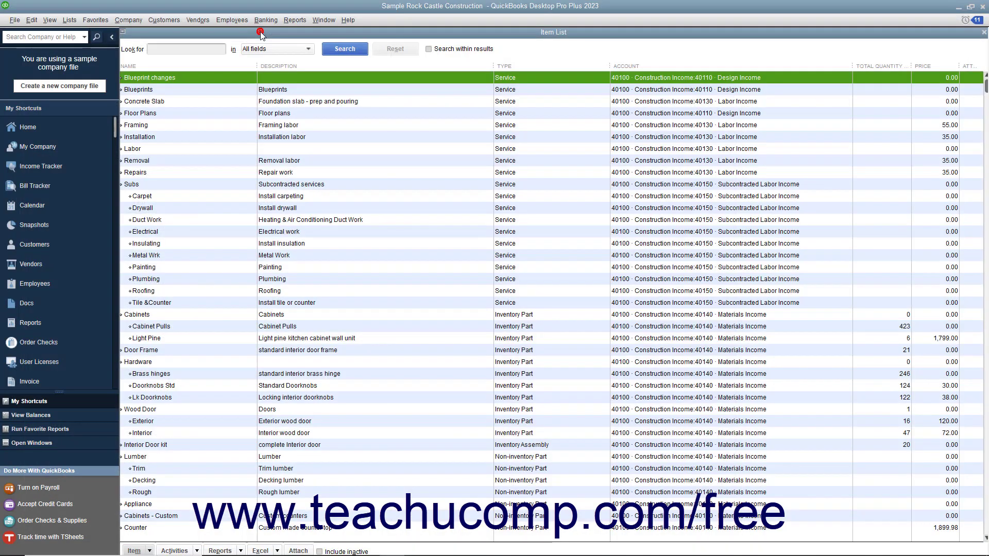
click(458, 135)
Step: Close the Item List and preview the Vendor List from the Vendor Center's Print menu
click(981, 33)
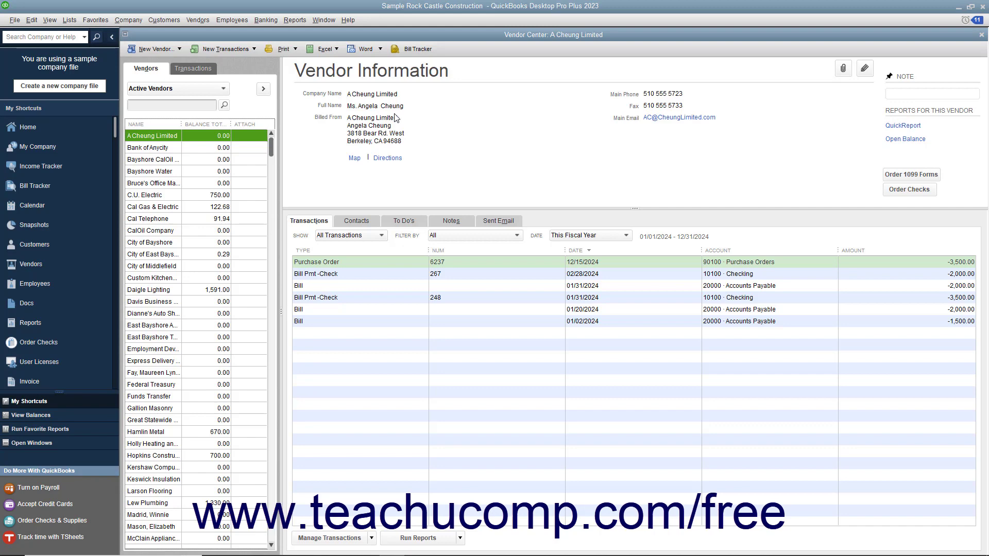
click(296, 51)
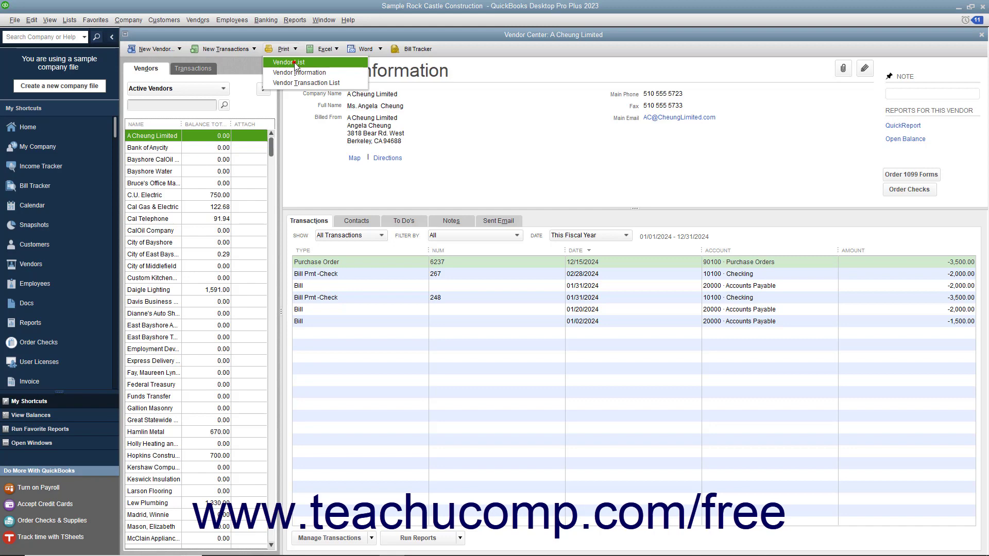
click(295, 64)
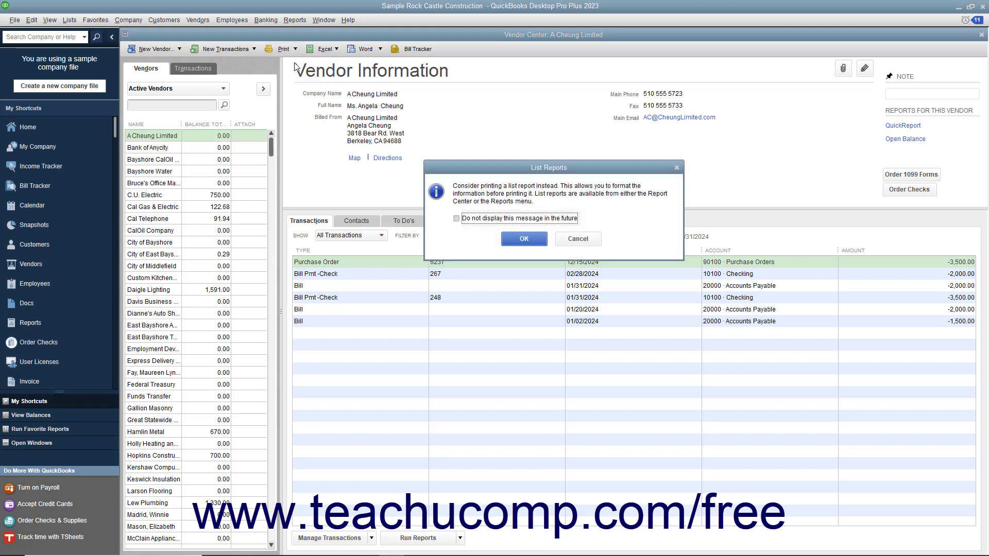
click(532, 240)
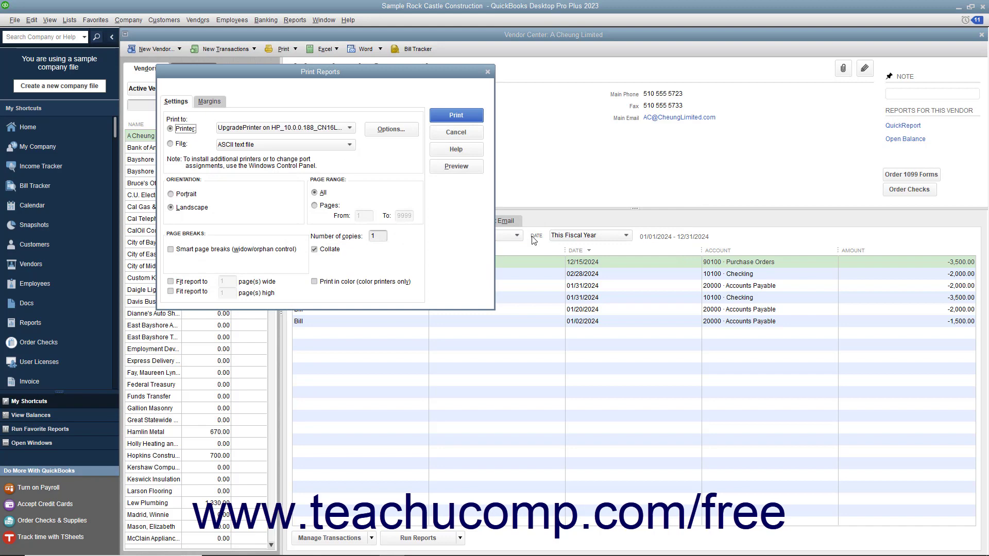
click(468, 170)
Step: Close the Vendor List print preview to return to the Print Reports settings
click(257, 30)
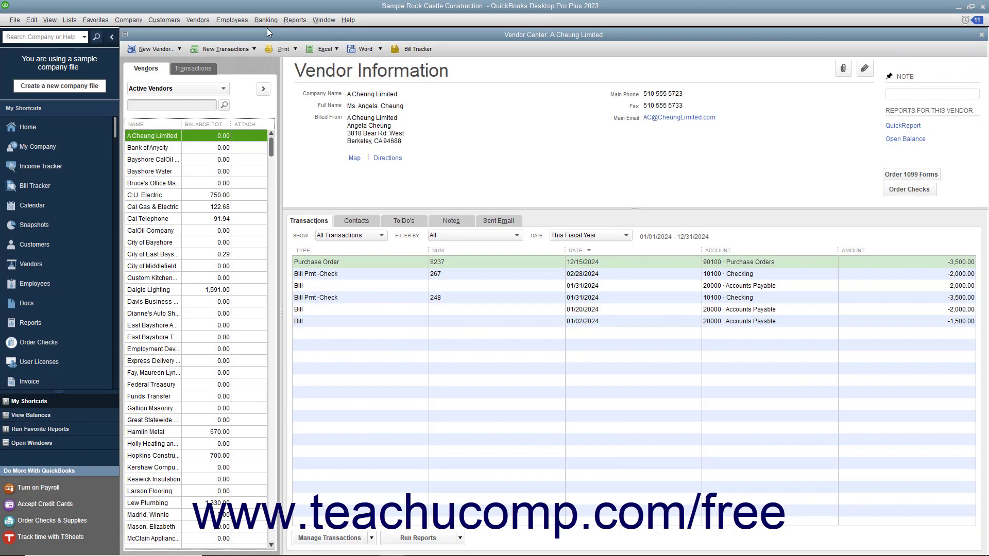